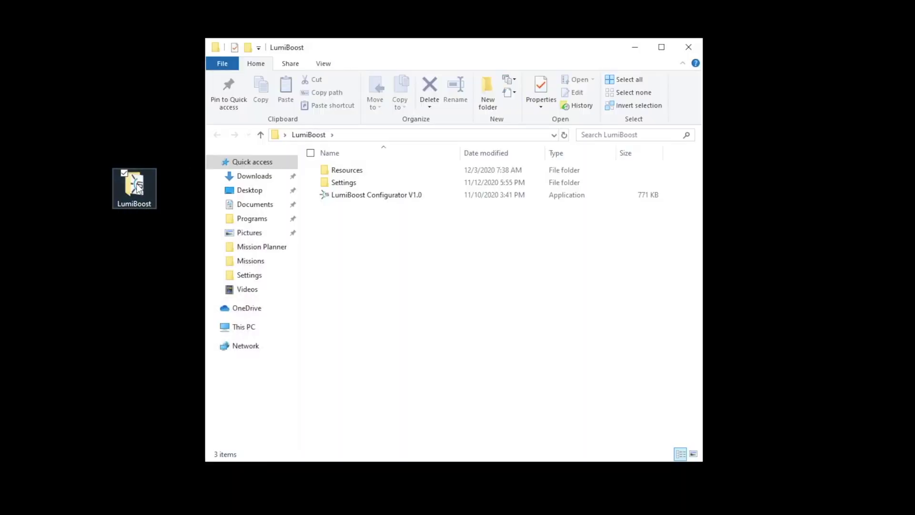
Launch LumiBoost Configurator V1.0 from File Explorer.
double_click(397, 196)
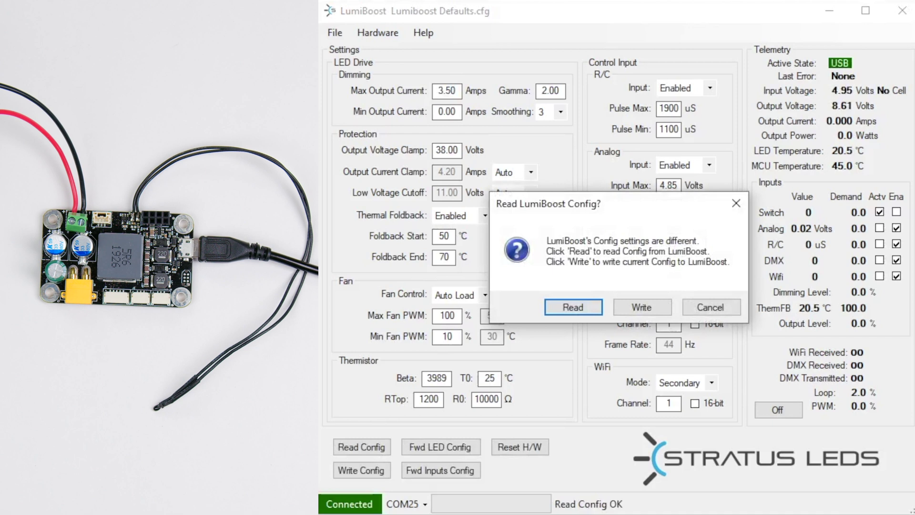
Connect to the board on COM25, read its stored configuration, and toggle the output On/Off.
left_click(579, 312)
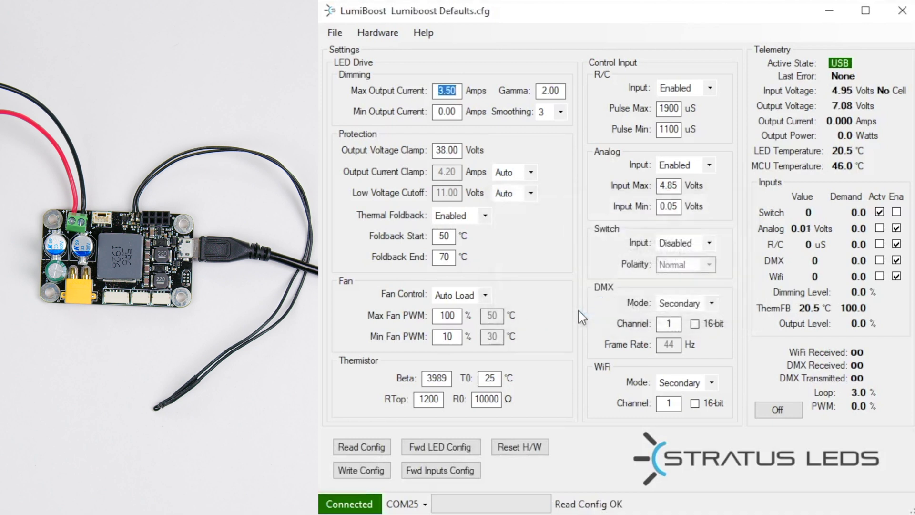
left_click(418, 505)
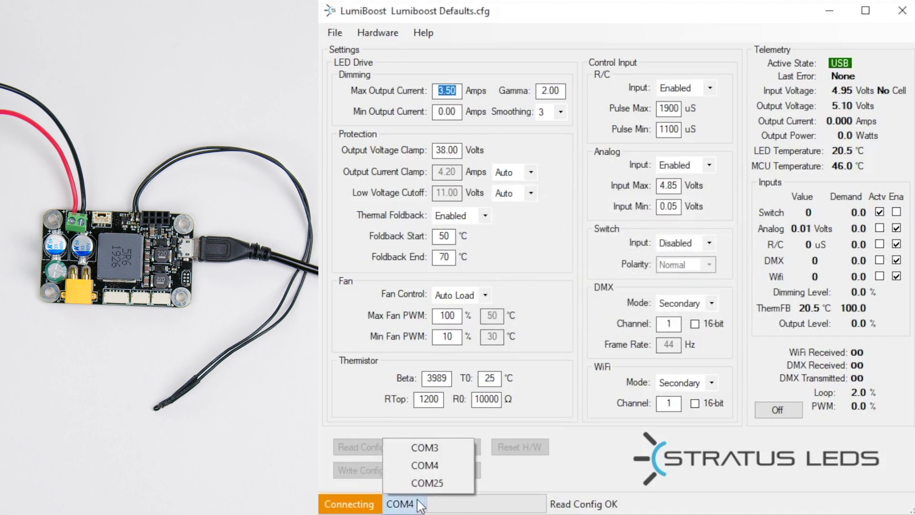
left_click(422, 481)
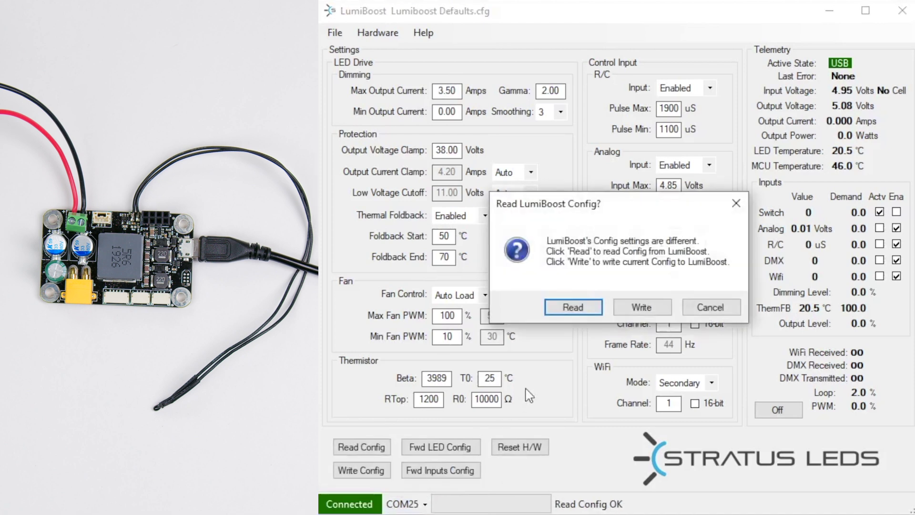
left_click(572, 311)
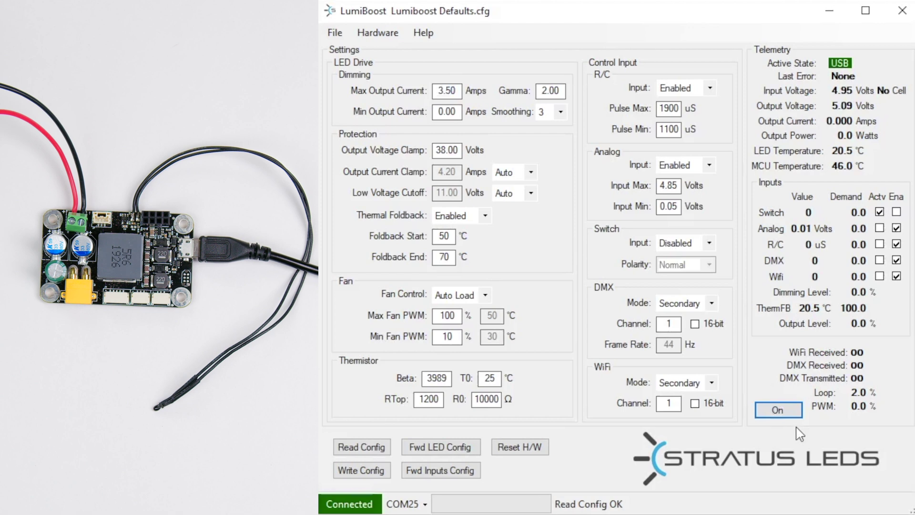
left_click(781, 411)
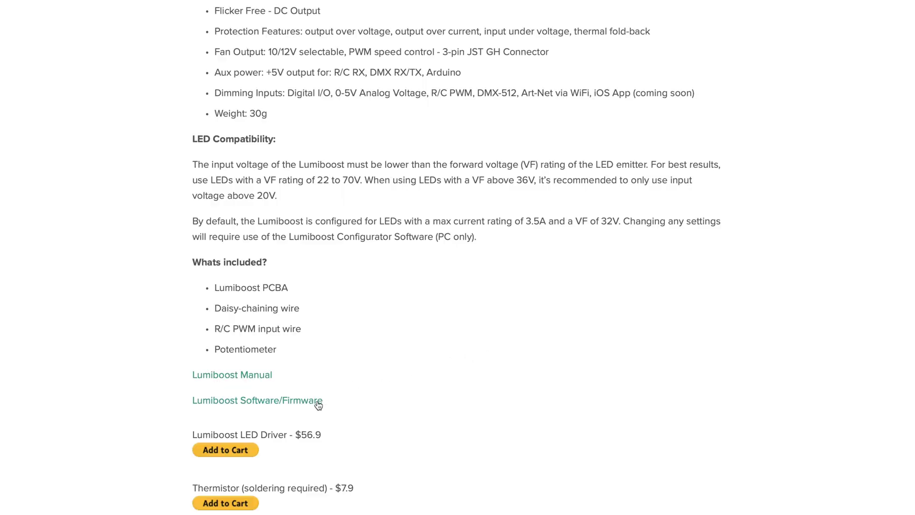
Go to the Lumiboost Software/Firmware downloads and enter the V1.2 - 1/3/2021 Release folder.
left_click(318, 402)
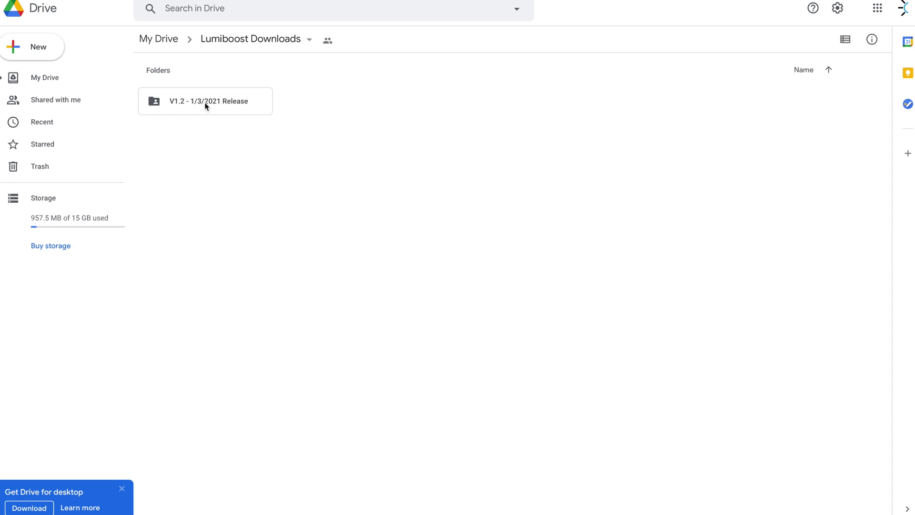
double_click(204, 102)
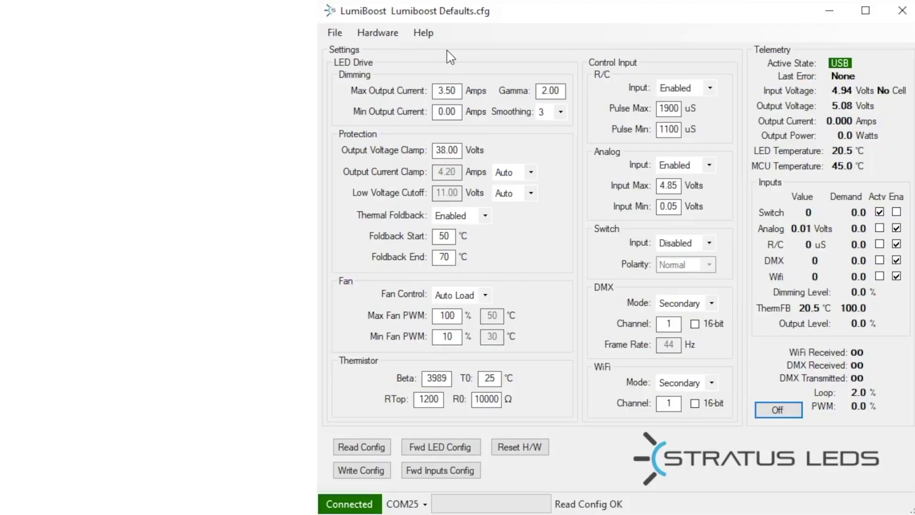
Change Max Output Current from 3.50 to 4 Amps and write it to the board.
left_click(456, 90)
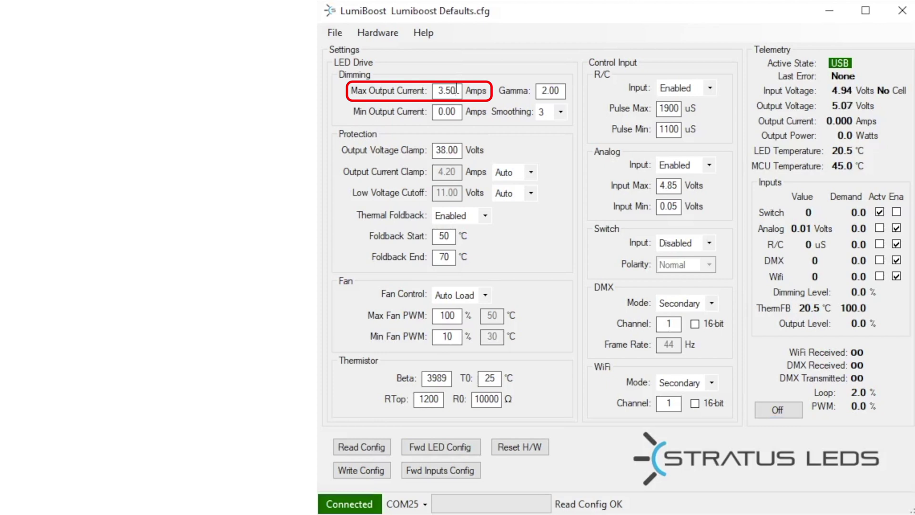
key("BackSpace")
key("BackSpace")
key("BackSpace")
key("BackSpace")
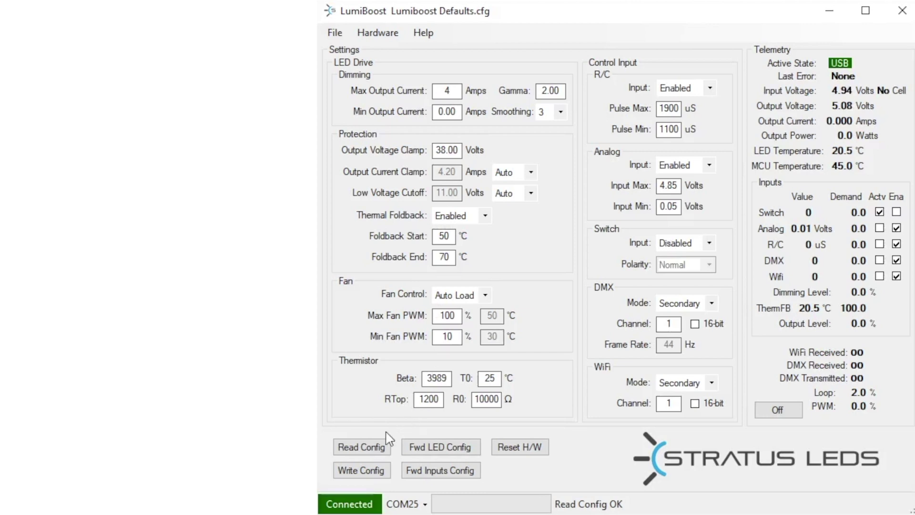
left_click(365, 471)
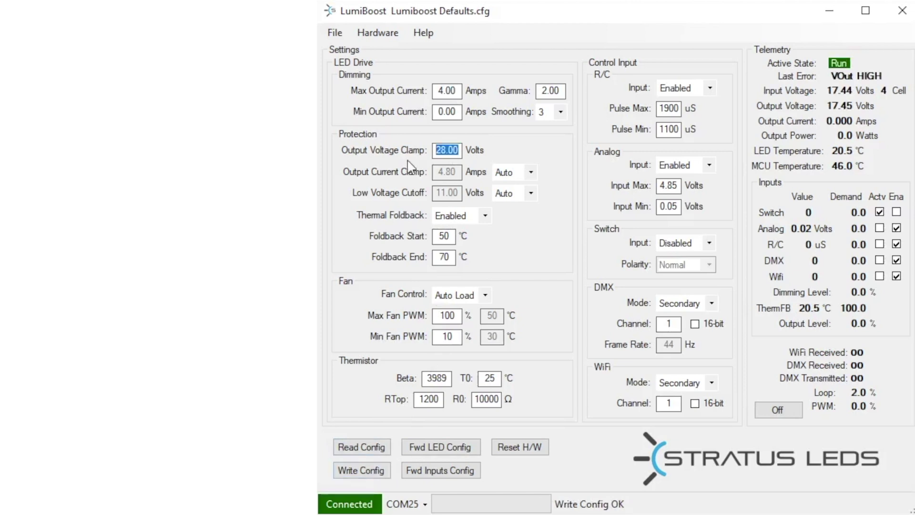
Enter 38.40 V as the Output Voltage Clamp and write it to the board.
type("38.40")
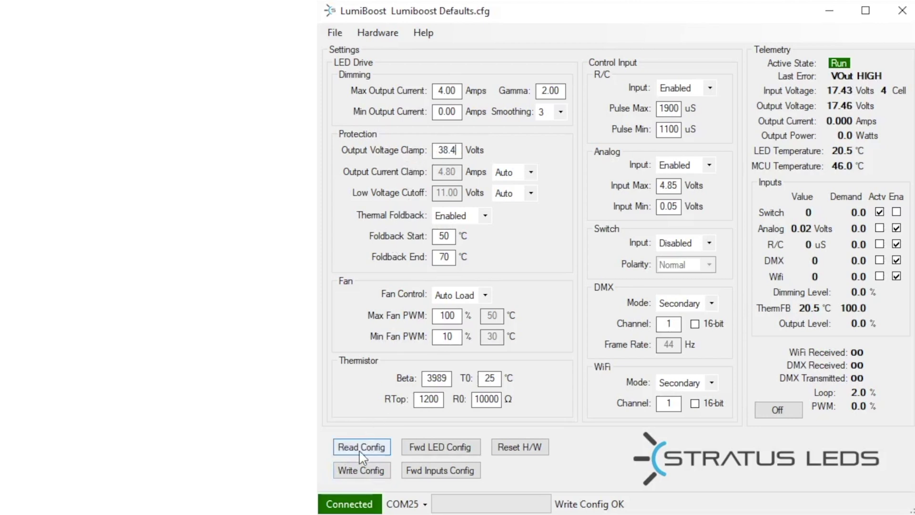
left_click(358, 472)
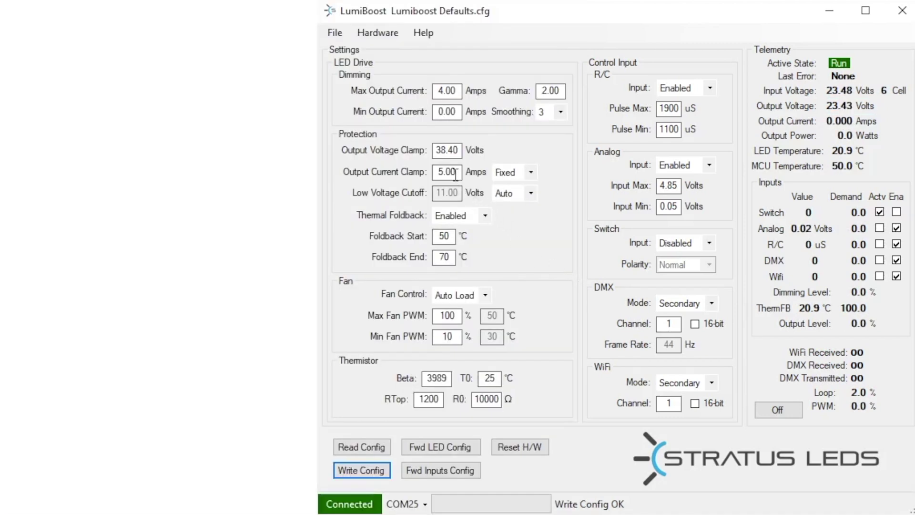
Write a fixed 4.80 A Output Current Clamp to the board, then switch the clamp back to Auto.
left_click(455, 175)
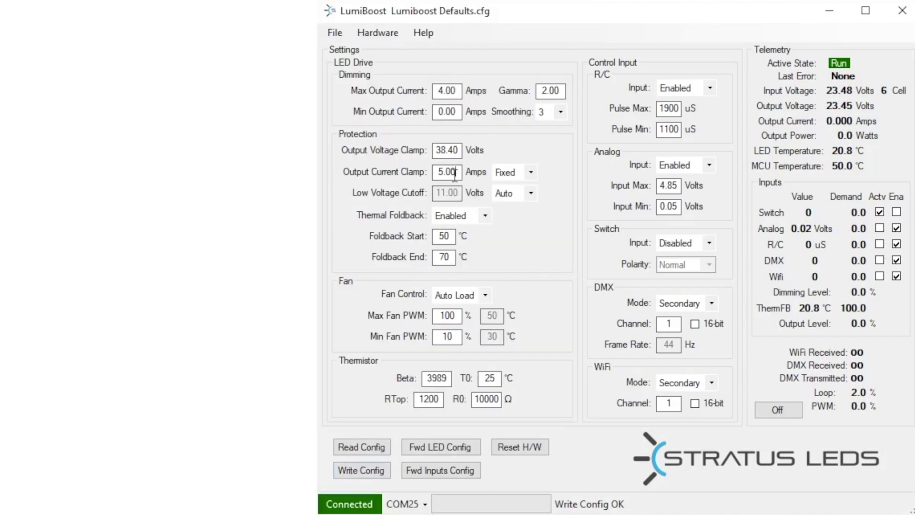
key("BackSpace")
key("BackSpace")
key("BackSpace")
left_click(366, 472)
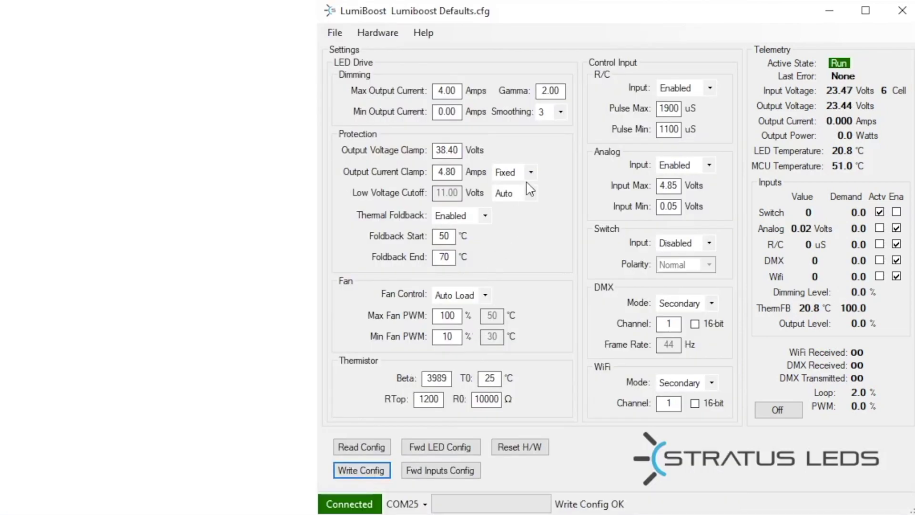
left_click(532, 173)
left_click(506, 187)
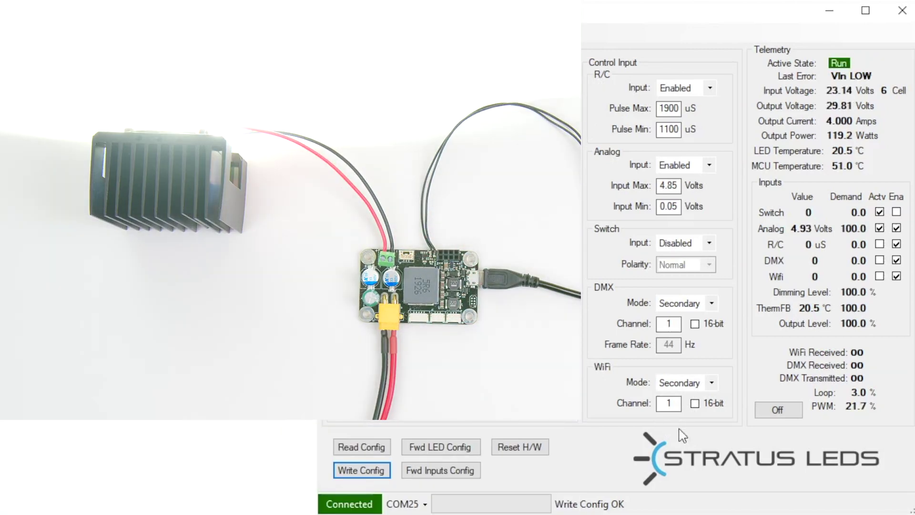
Set the Switch input to Enabled and write the change to the board.
left_click(710, 243)
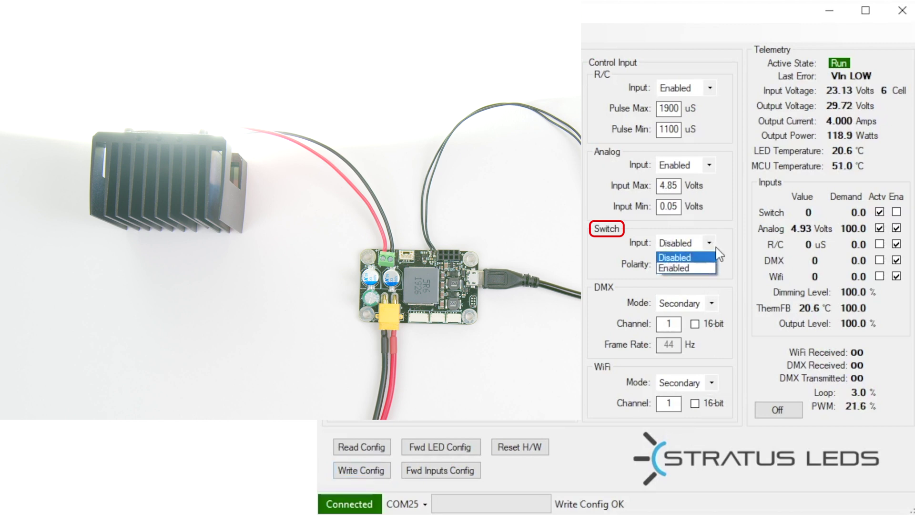
left_click(697, 269)
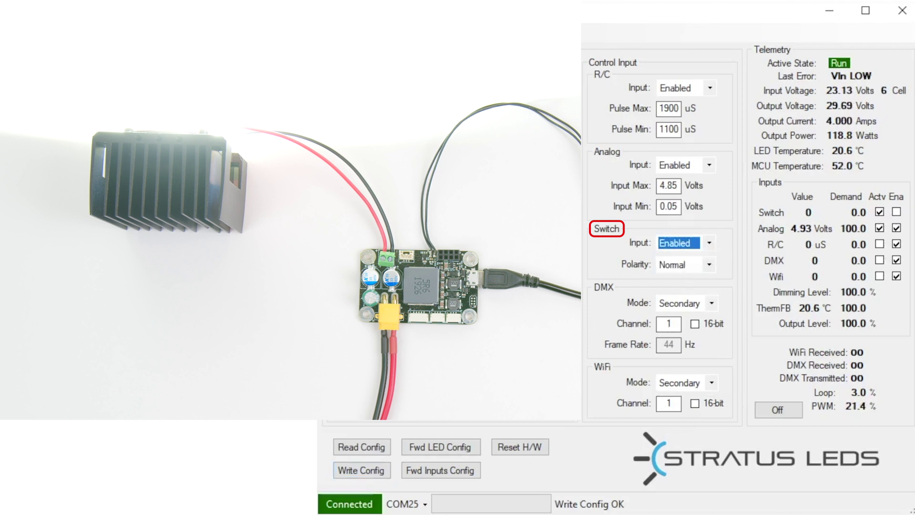
left_click(371, 473)
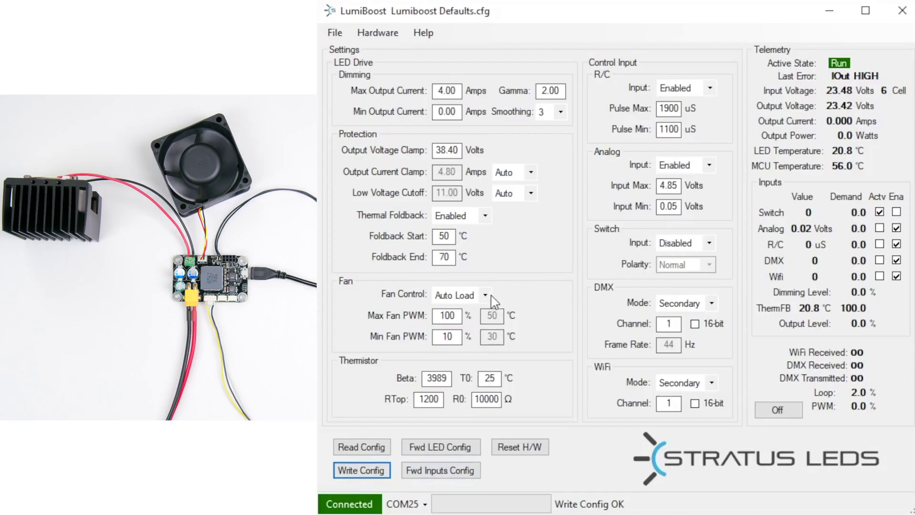
Write Fan Control as Always On, then as Auto Load, to the driver.
left_click(485, 296)
left_click(472, 320)
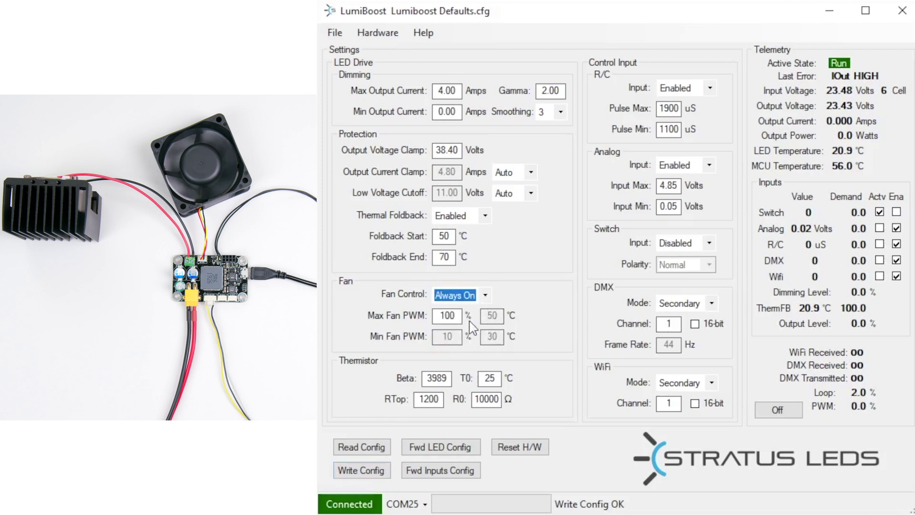
left_click(372, 472)
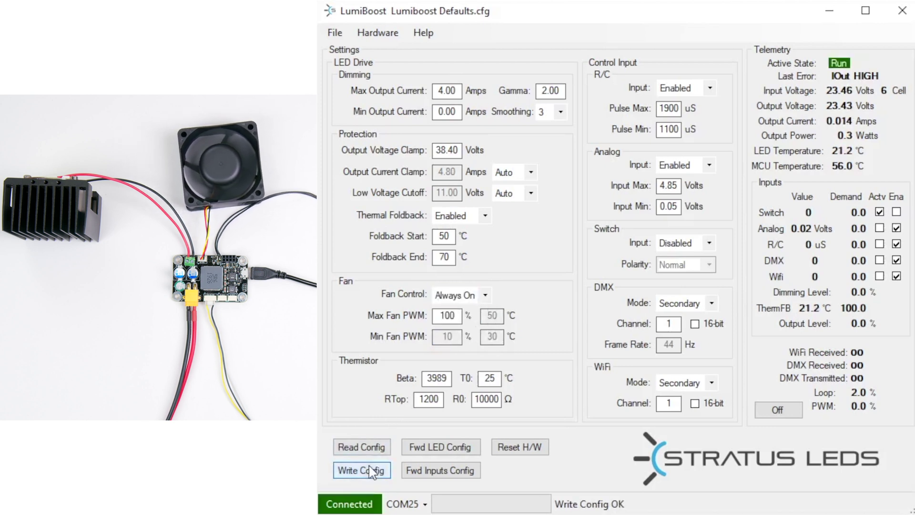
left_click(486, 295)
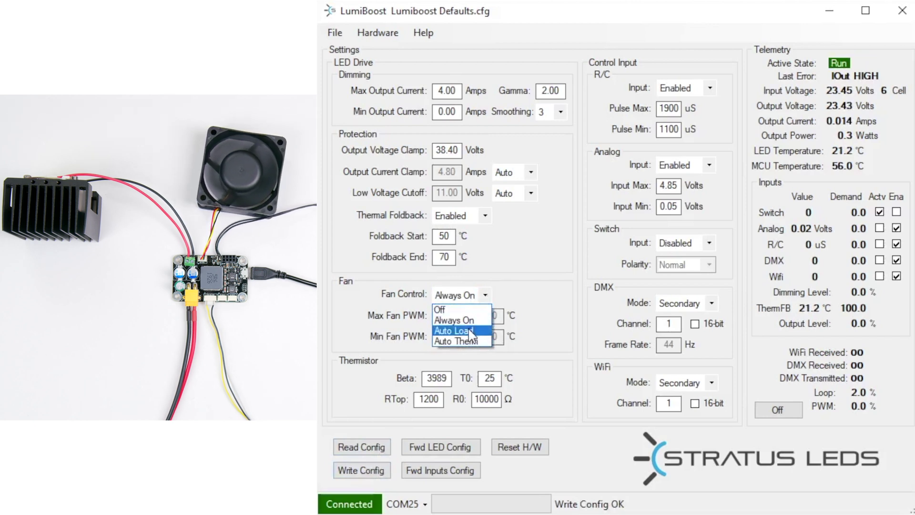
left_click(483, 327)
left_click(372, 471)
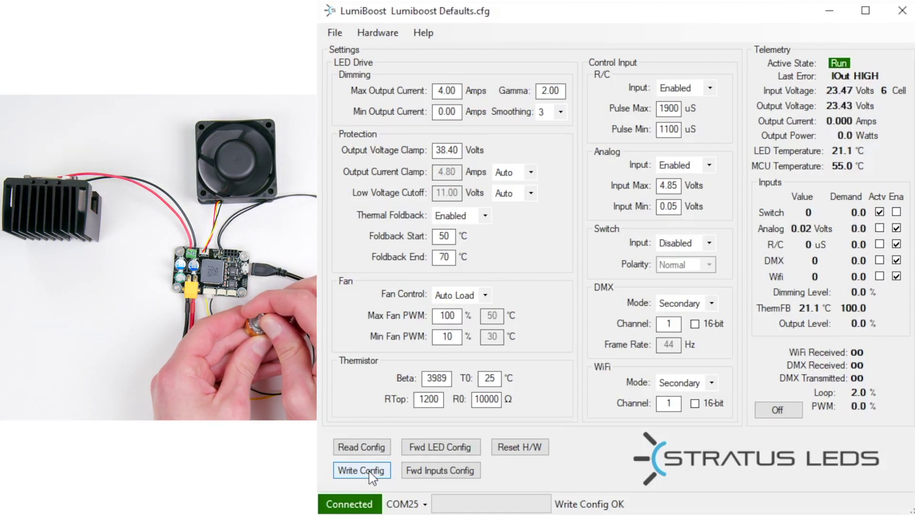
Switch Fan Control to Auto Therm and write it to the driver.
left_click(484, 296)
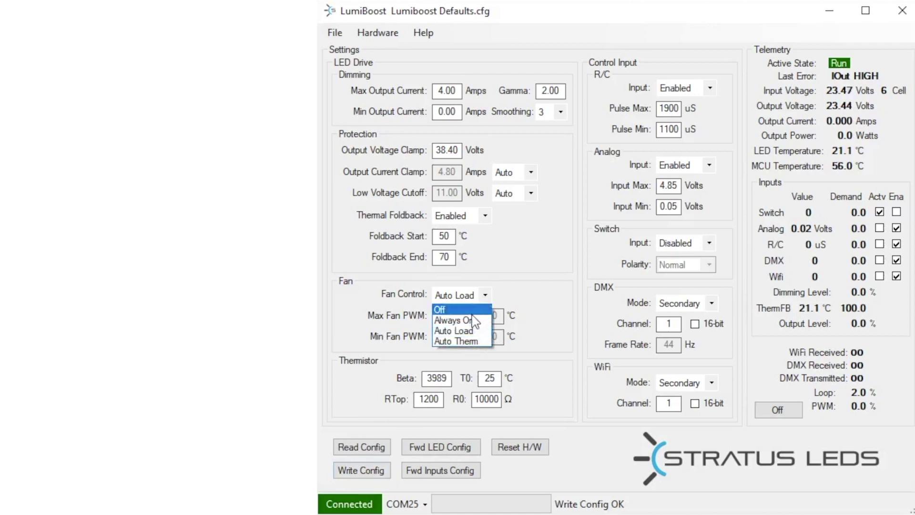
left_click(465, 343)
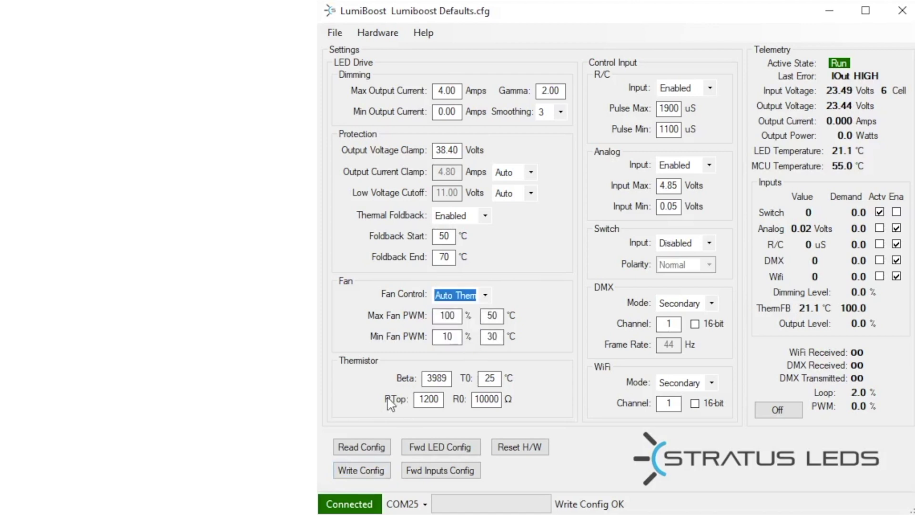
left_click(367, 472)
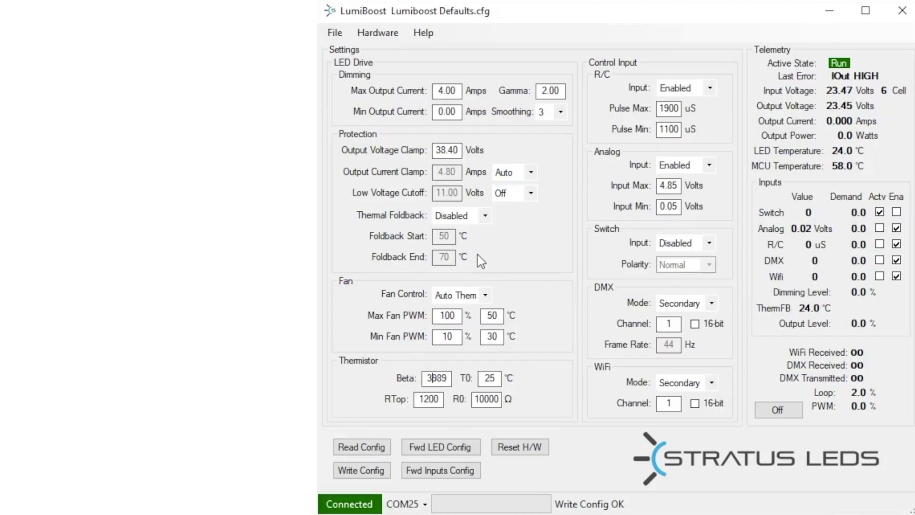
Write Low Voltage Cutoff as Auto, then as a fixed 15.00 V, to the driver.
left_click(530, 195)
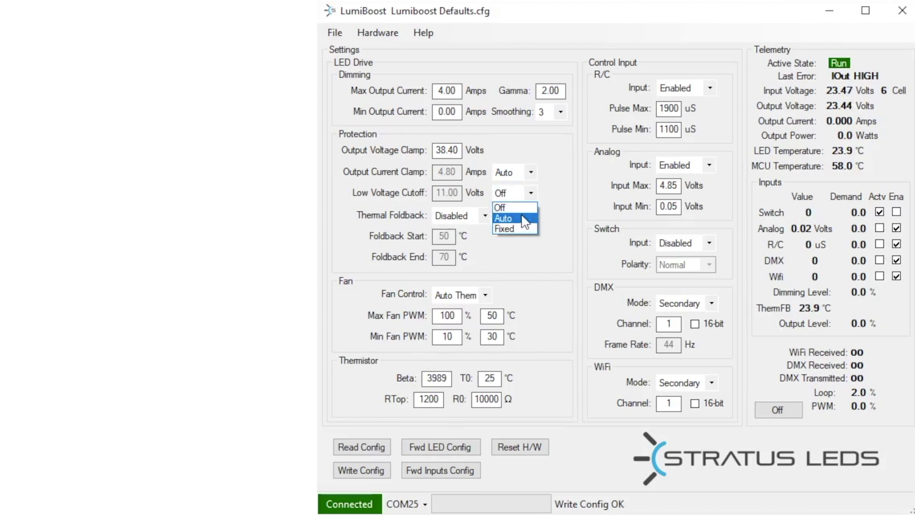
left_click(524, 218)
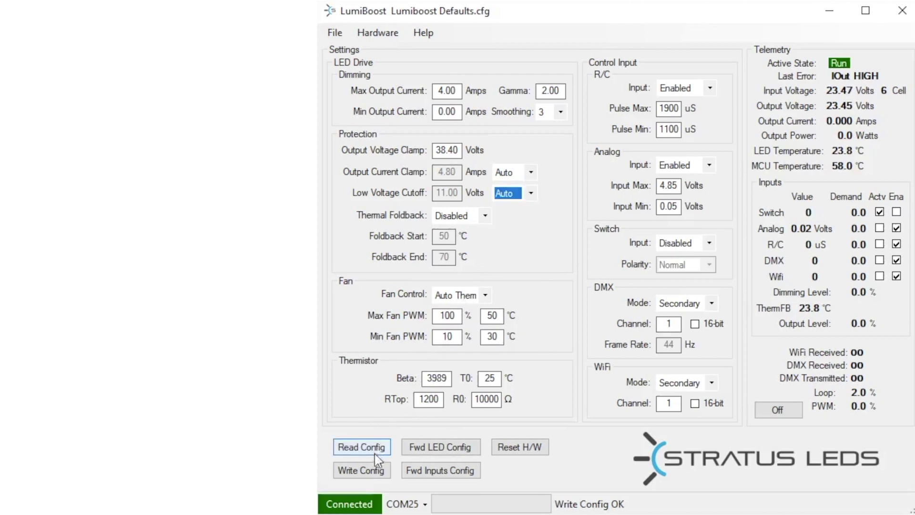
left_click(373, 472)
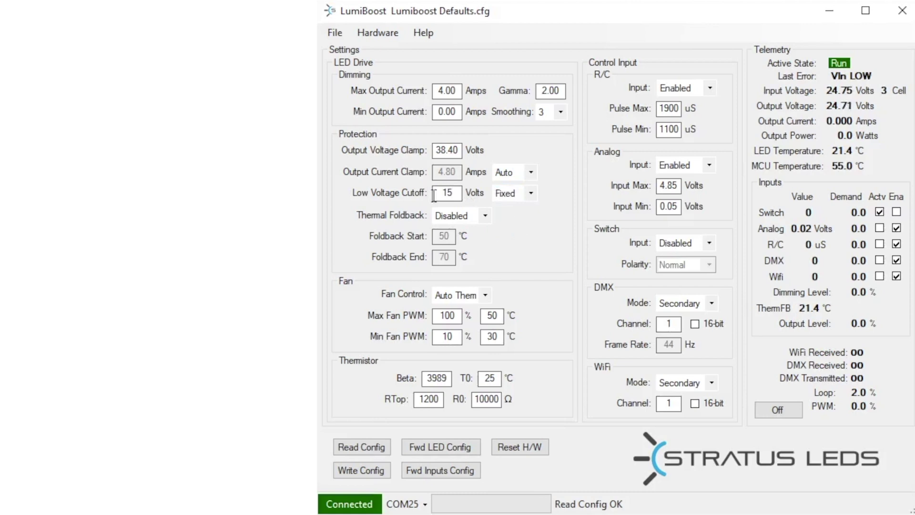
left_click(358, 472)
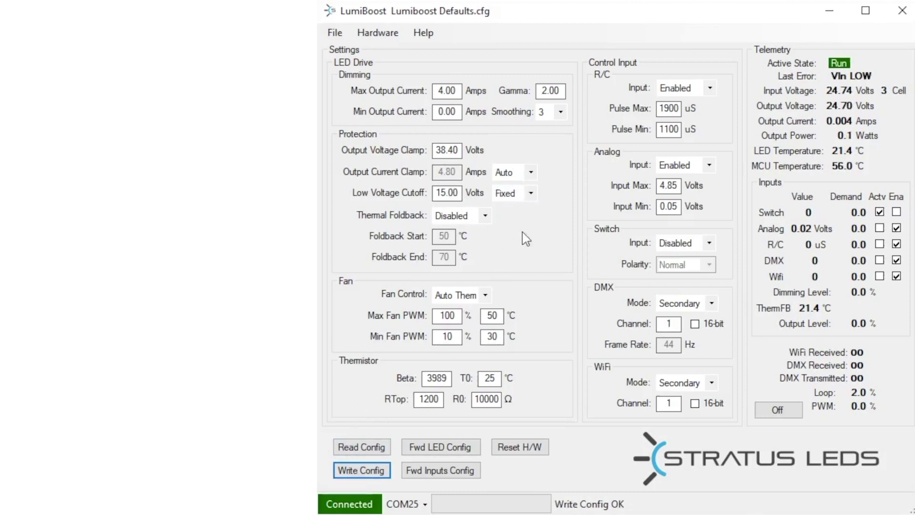
Turn Low Voltage Cutoff off and write it to the driver.
left_click(527, 193)
left_click(521, 207)
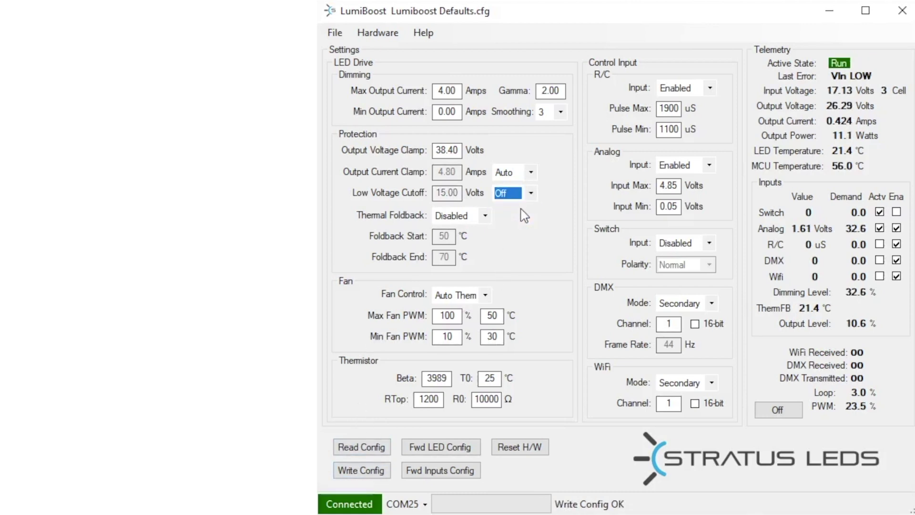
left_click(355, 473)
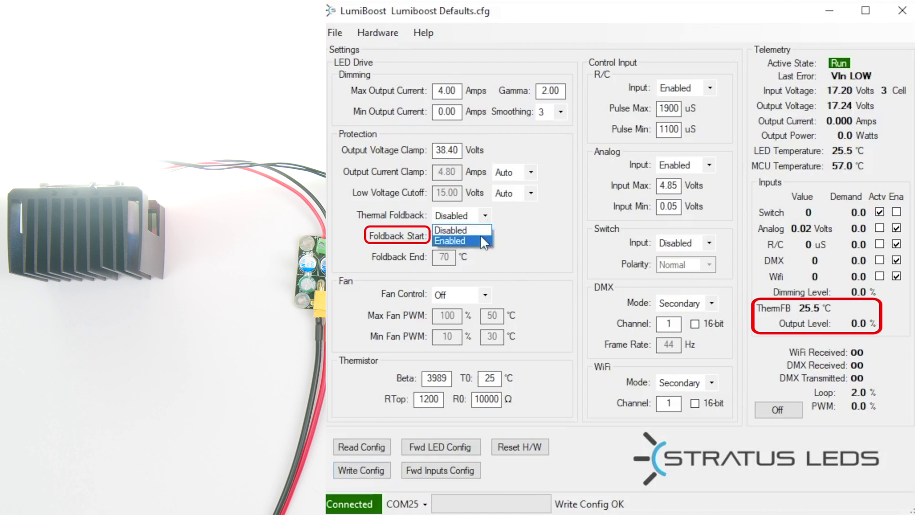
Enable Thermal Foldback (50 °C start, 70 °C end) and write it to the driver.
left_click(479, 234)
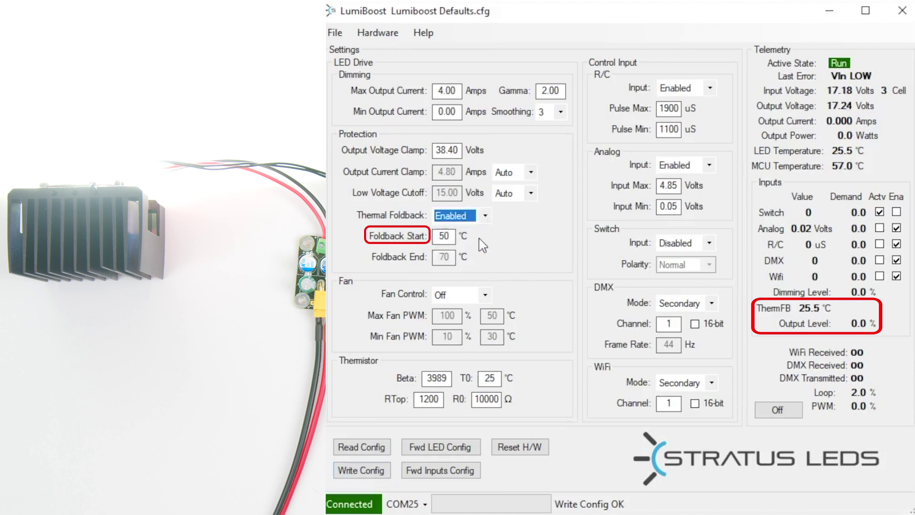
left_click(367, 475)
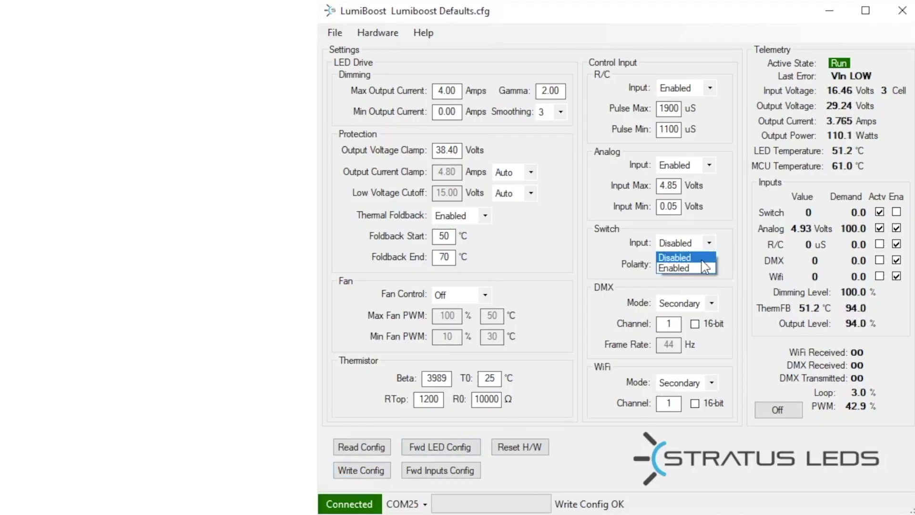
Enable the switch input and try Inverted polarity, then turn to the Smoothing setting.
left_click(701, 268)
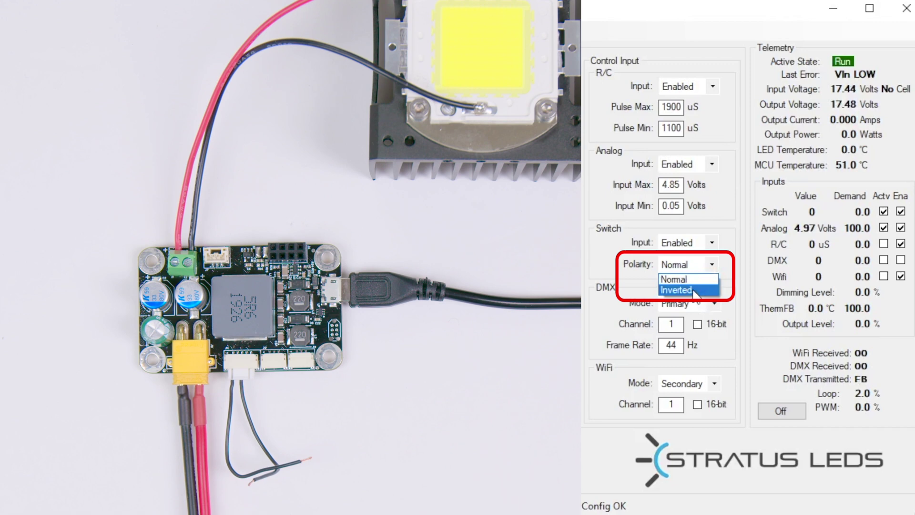
left_click(686, 290)
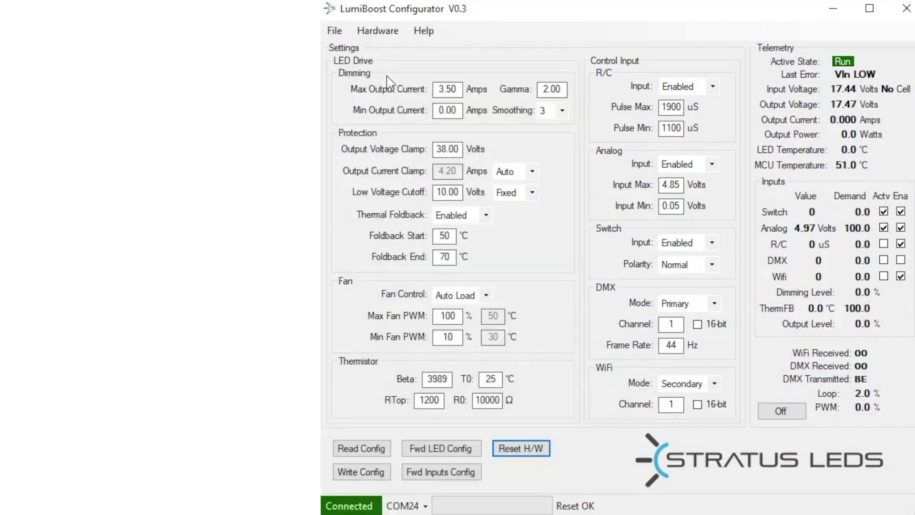
left_click(563, 111)
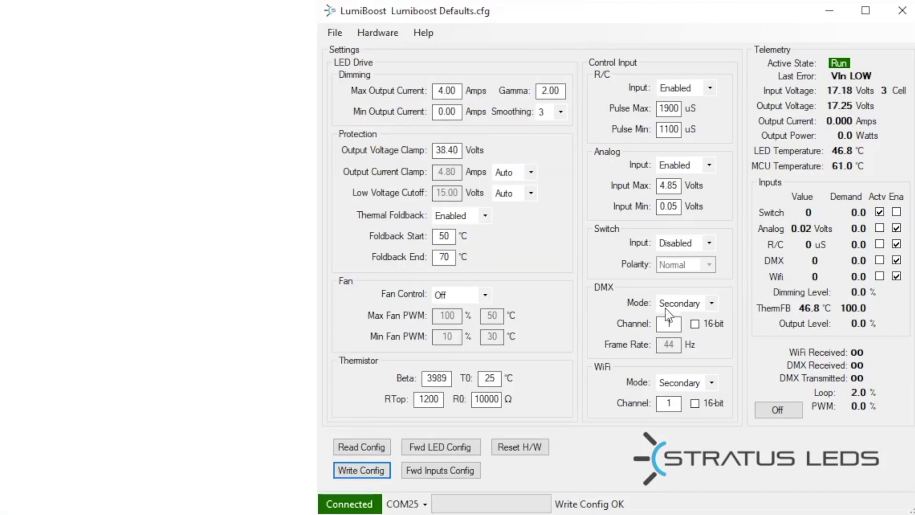
Set the Switch Input dropdown to Enabled.
left_click(710, 243)
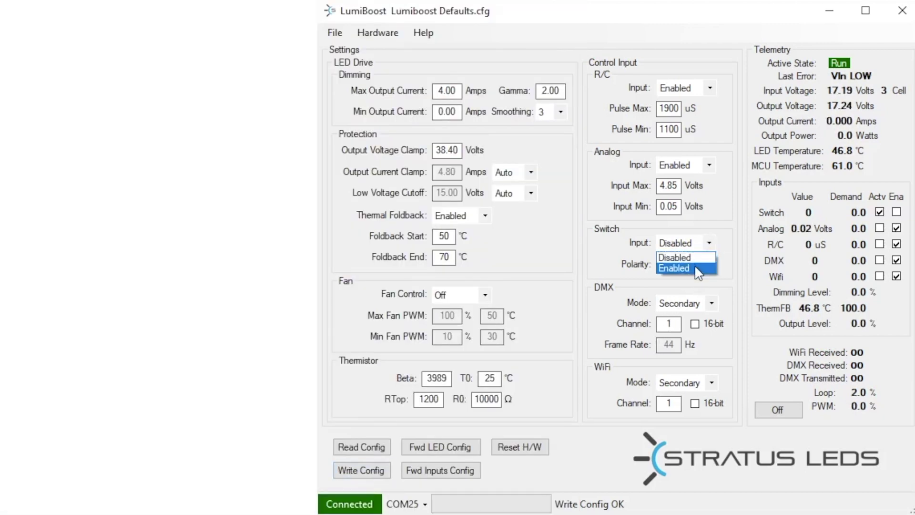
left_click(697, 271)
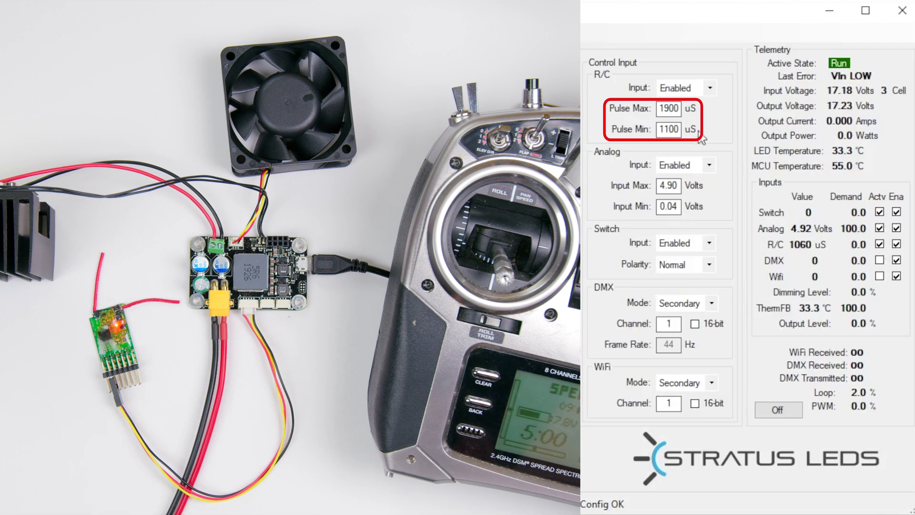
Edit the R/C Pulse Min value and set Switch Input to Disabled.
double_click(681, 130)
type("1")
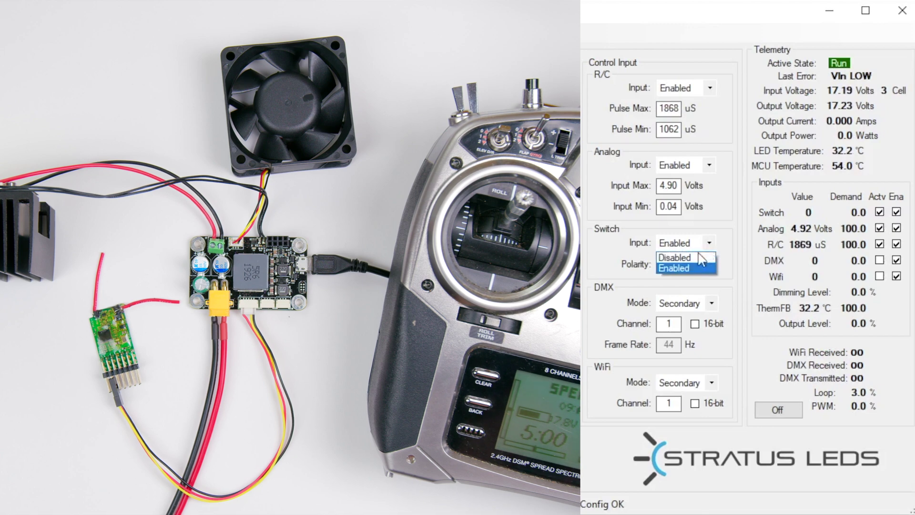
left_click(691, 257)
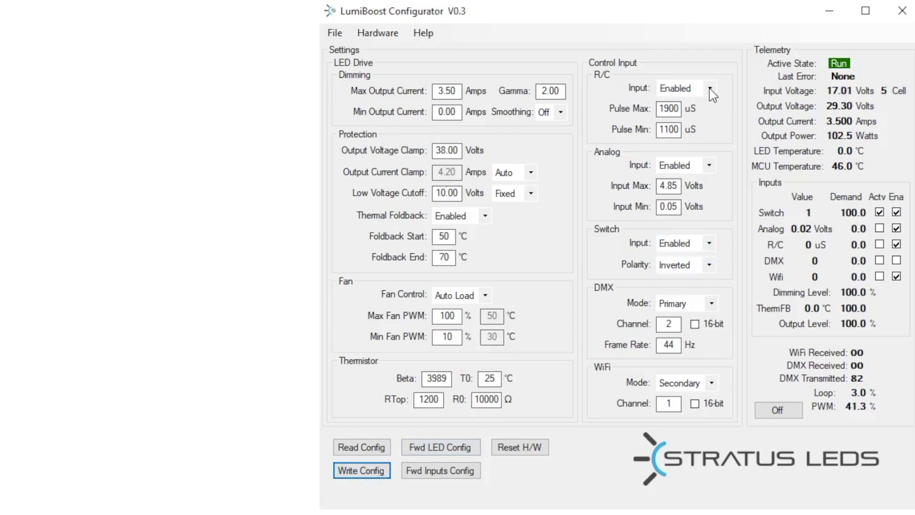
Disable the R/C, analog and switch inputs, and keep DMX mode at Secondary.
left_click(710, 88)
left_click(705, 103)
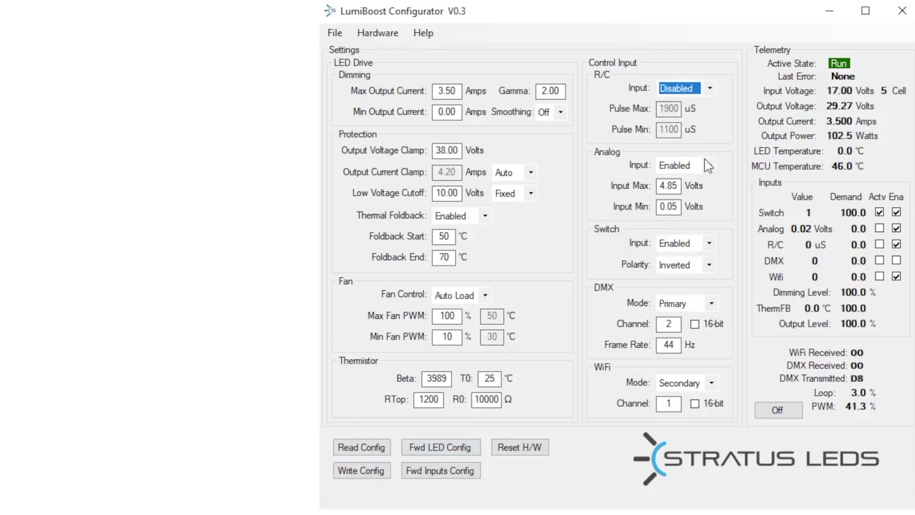
left_click(709, 165)
left_click(704, 180)
left_click(709, 243)
left_click(704, 258)
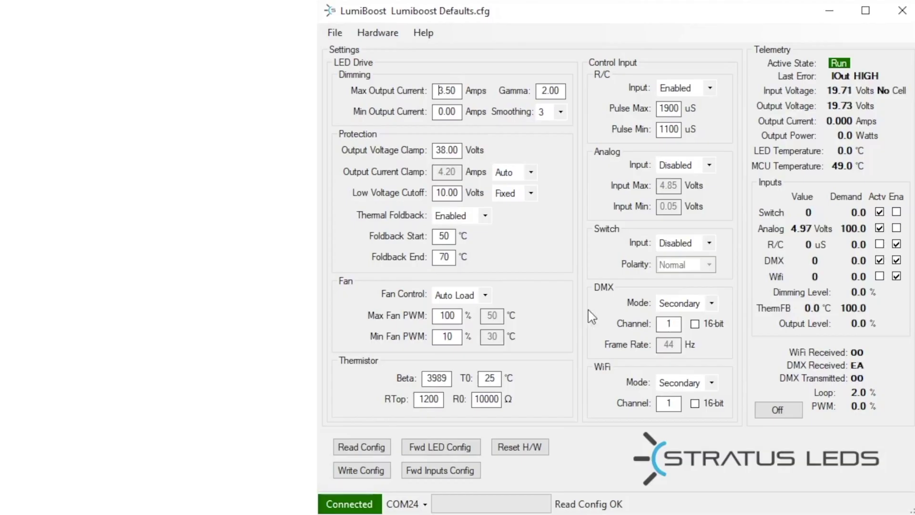
left_click(712, 305)
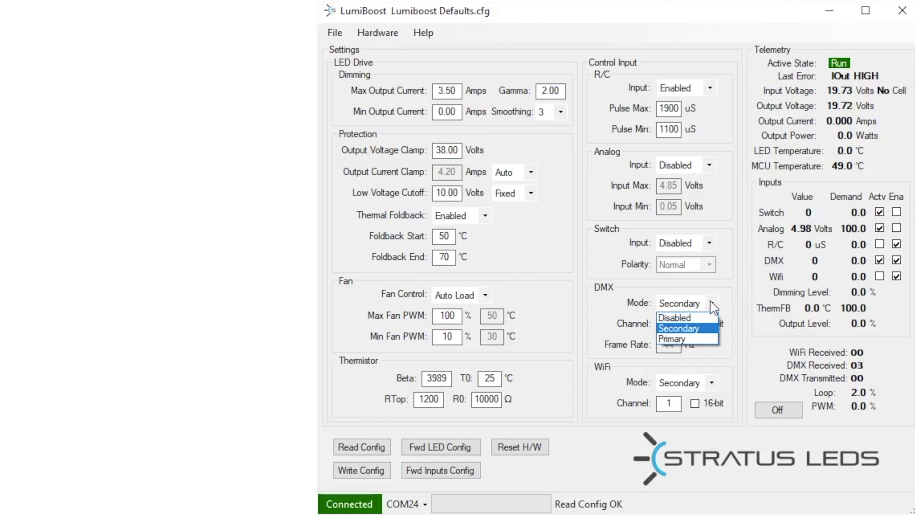
left_click(692, 329)
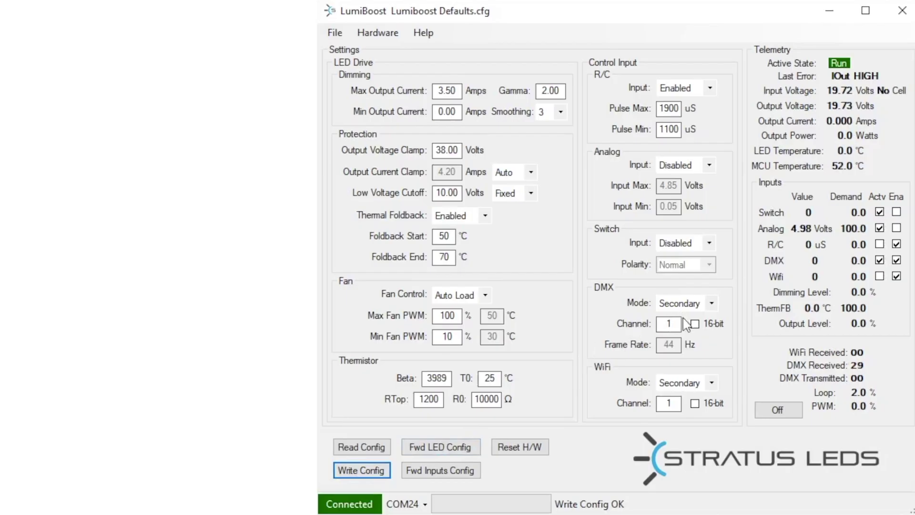
Change the DMX Mode dropdown from Secondary to Primary.
left_click(711, 305)
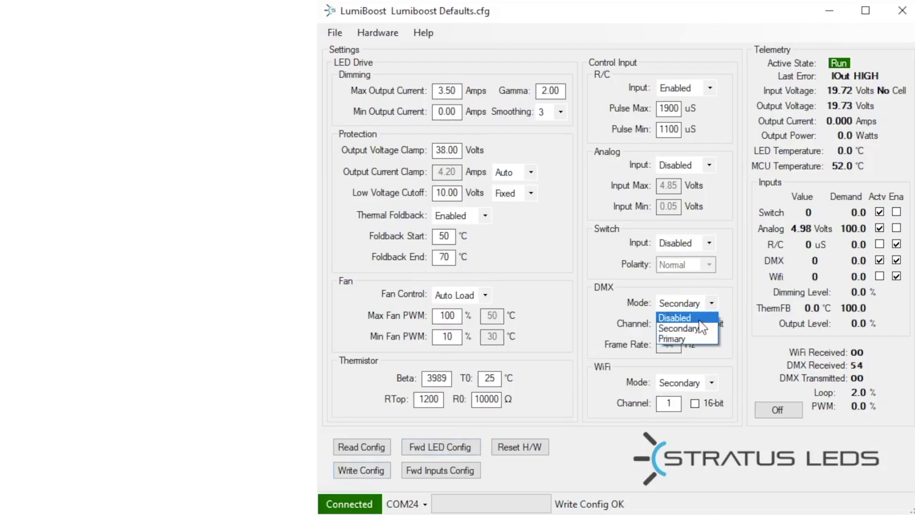
left_click(682, 338)
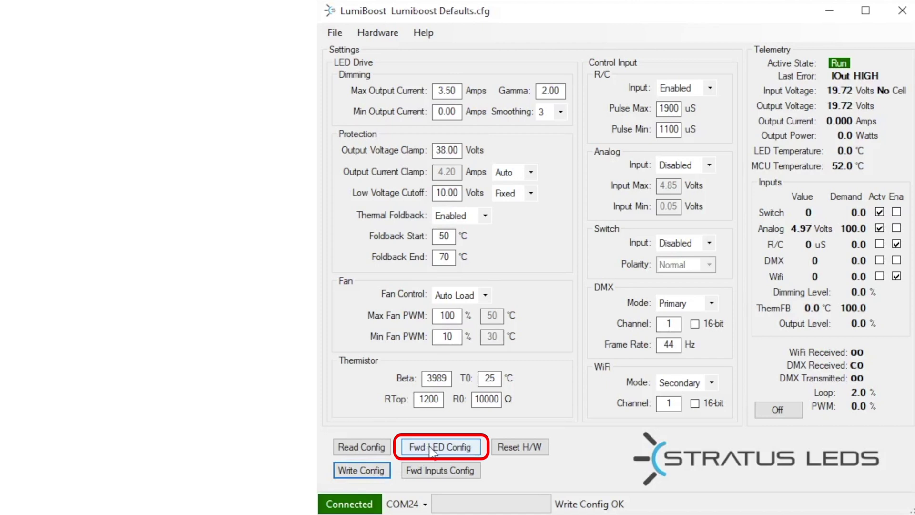
Forward the LED drive settings to the downstream LumiBoost boards with Fwd LED Config.
left_click(431, 451)
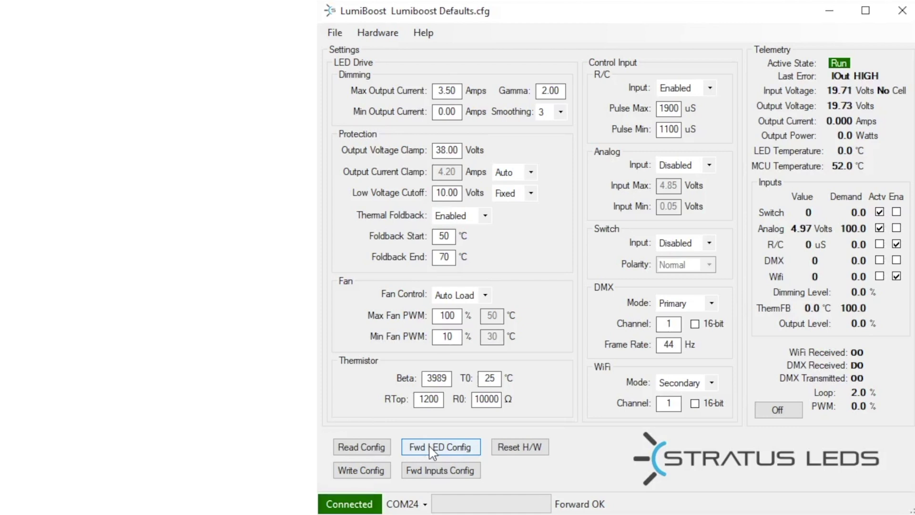
Set DMX mode to Secondary and forward the input settings down the chain.
left_click(711, 304)
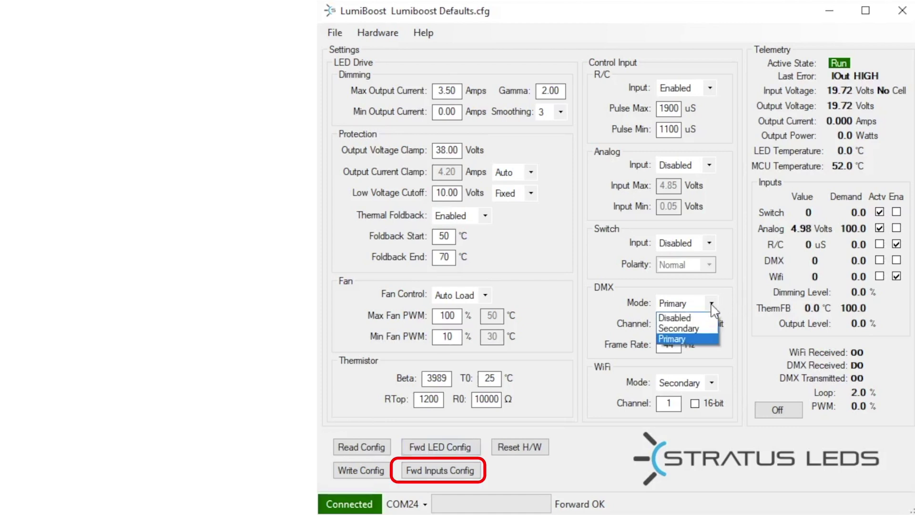
left_click(706, 328)
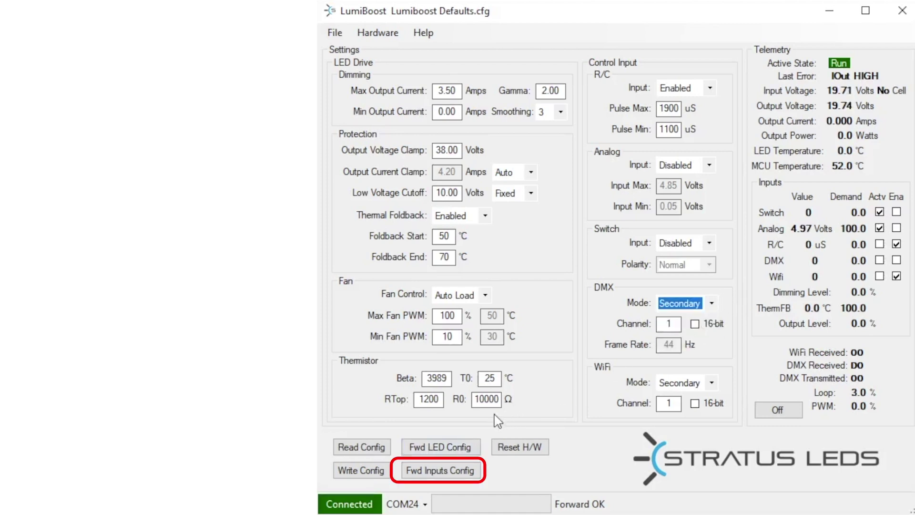
left_click(442, 473)
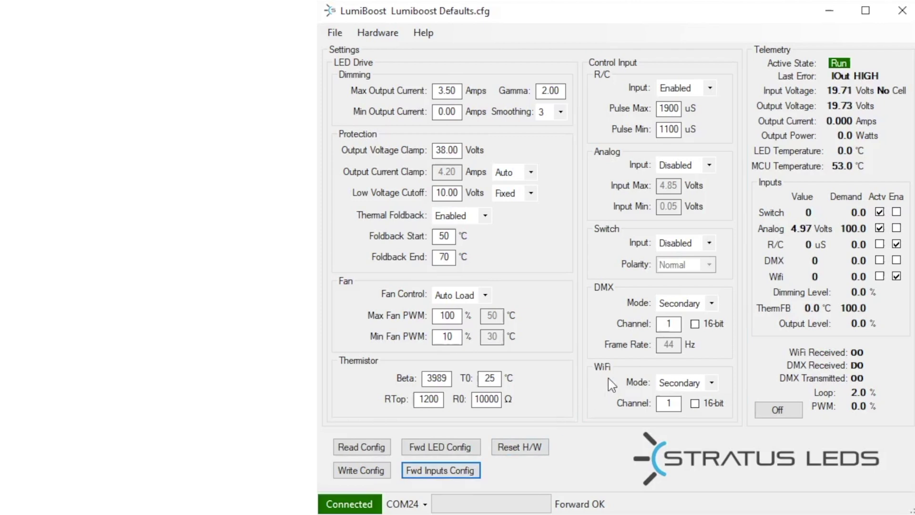
Try forwarding with DMX Primary, cancel the all-masters warning, and revert to Secondary.
left_click(712, 304)
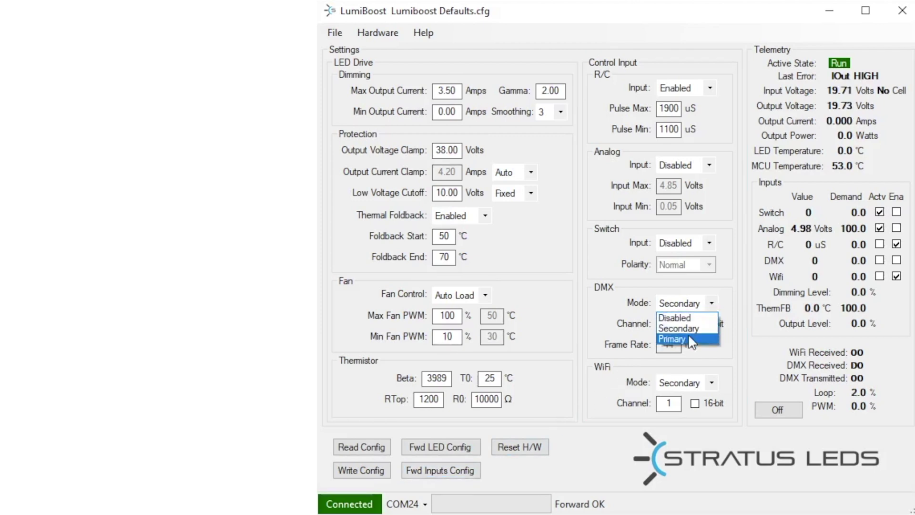
left_click(687, 337)
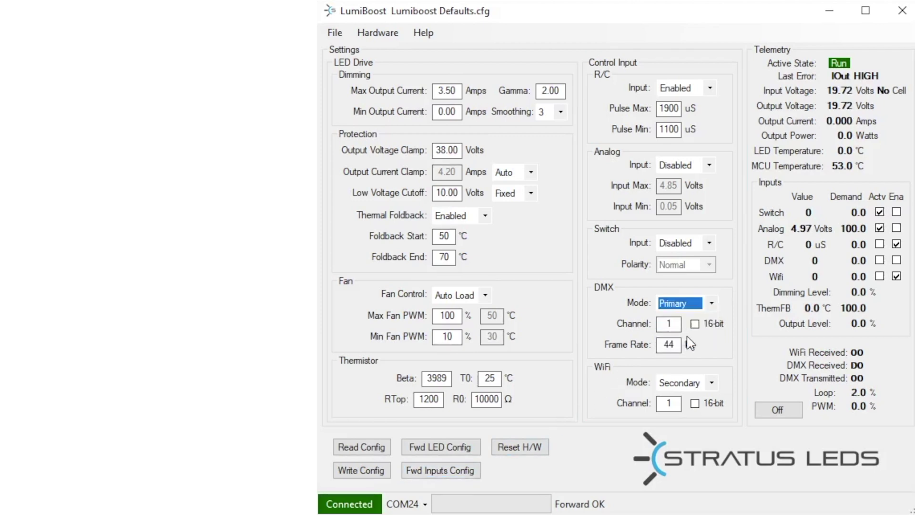
left_click(458, 474)
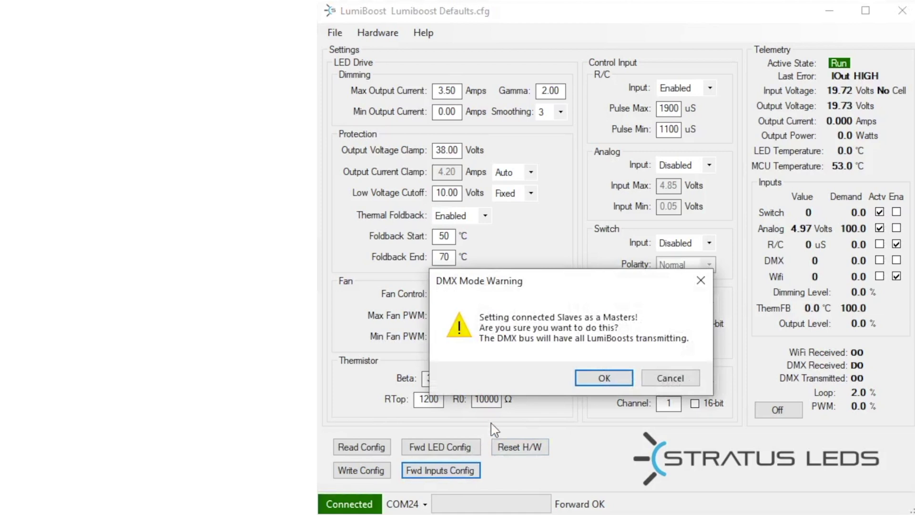
left_click(670, 379)
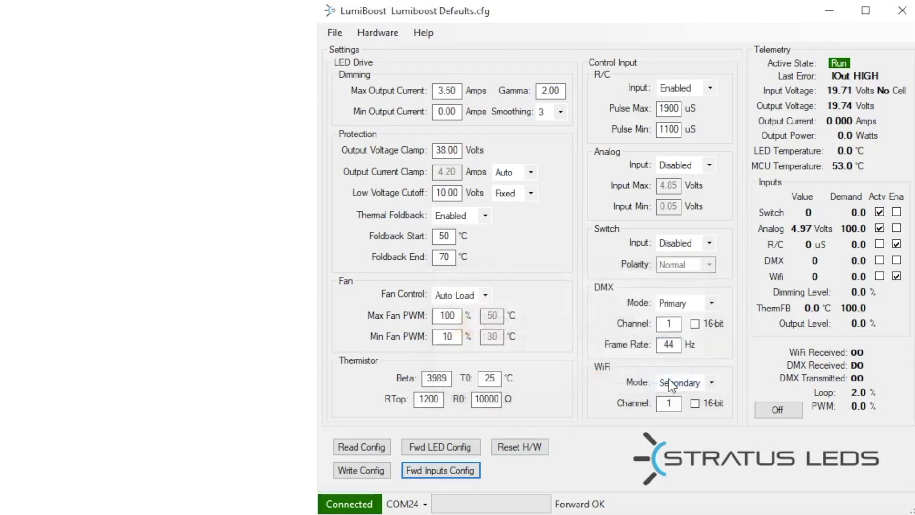
left_click(710, 305)
left_click(679, 329)
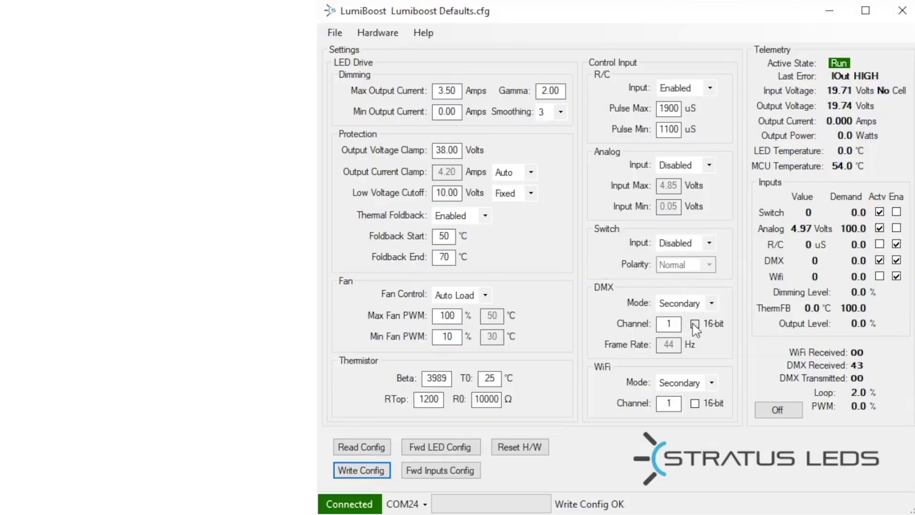
Enable 16-bit DMX channel mode and write the configuration to the board.
left_click(694, 325)
left_click(365, 469)
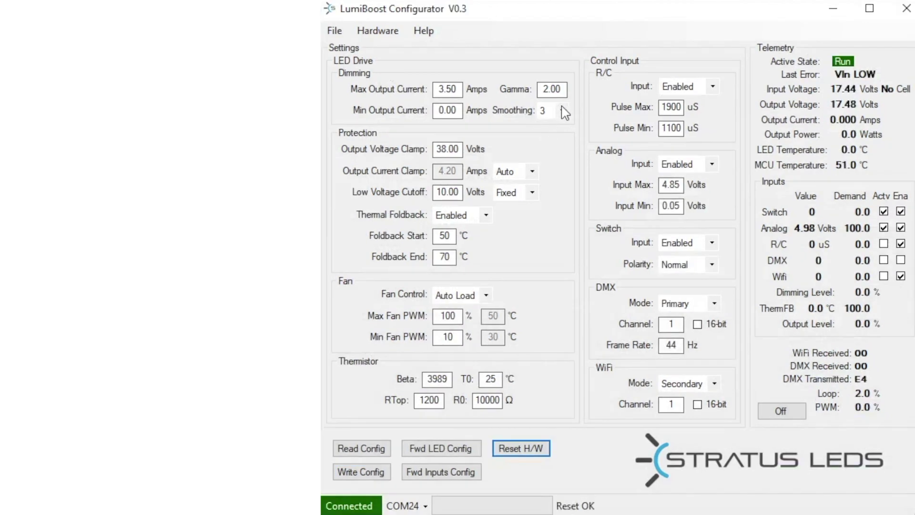
Set Smoothing to Off and write the configuration to the board.
left_click(562, 108)
left_click(548, 125)
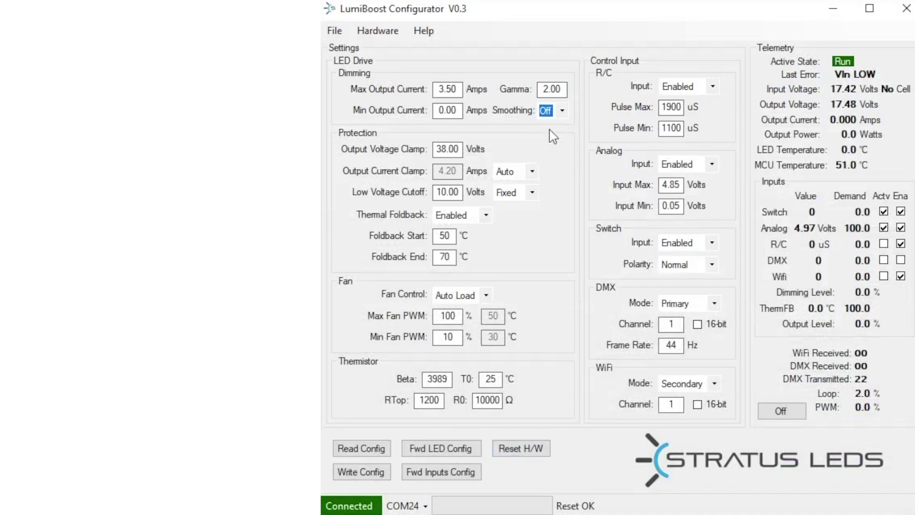
left_click(367, 474)
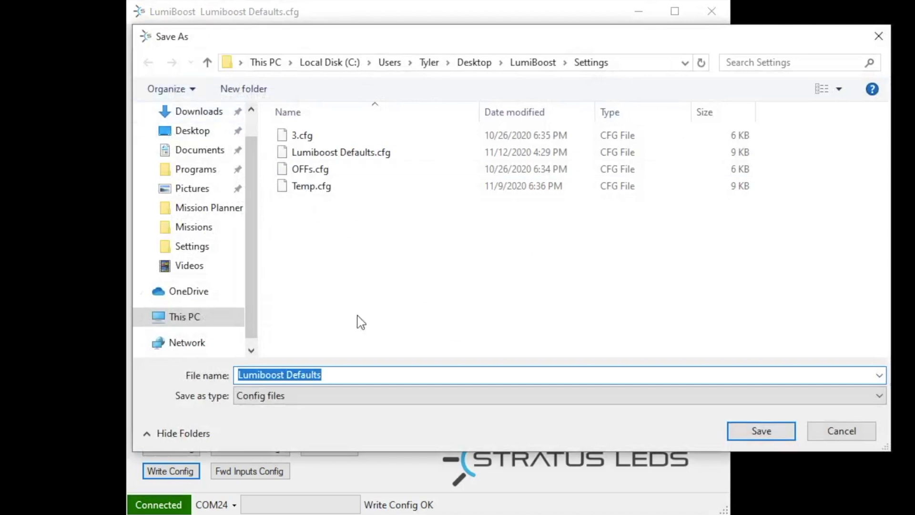
Save the settings as 'Lumiboost Defaults 2.cfg'.
left_click(349, 376)
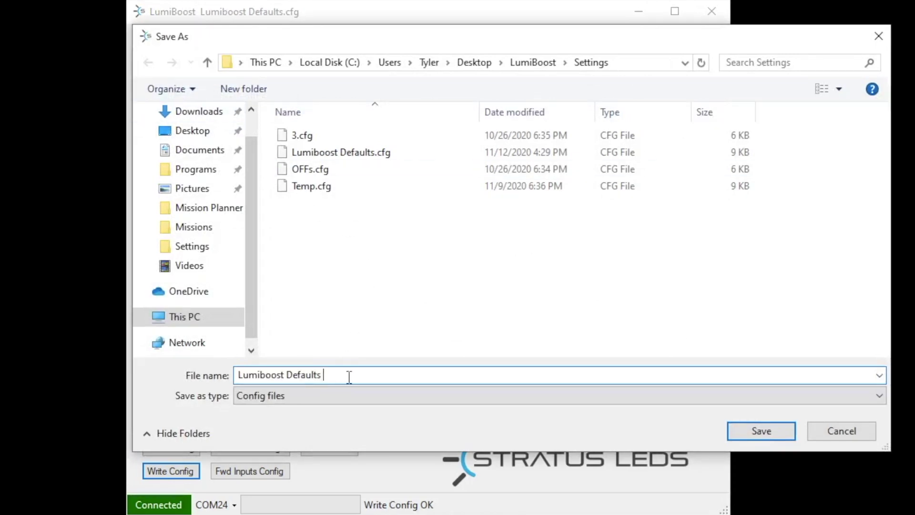
type("2")
left_click(762, 431)
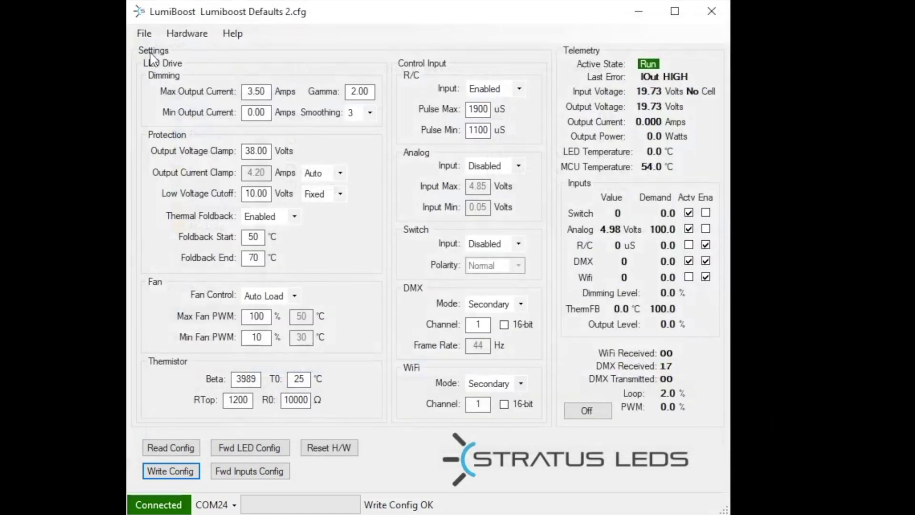
Load the configuration file 'Lumiboost Defaults 2.cfg' back in.
left_click(144, 33)
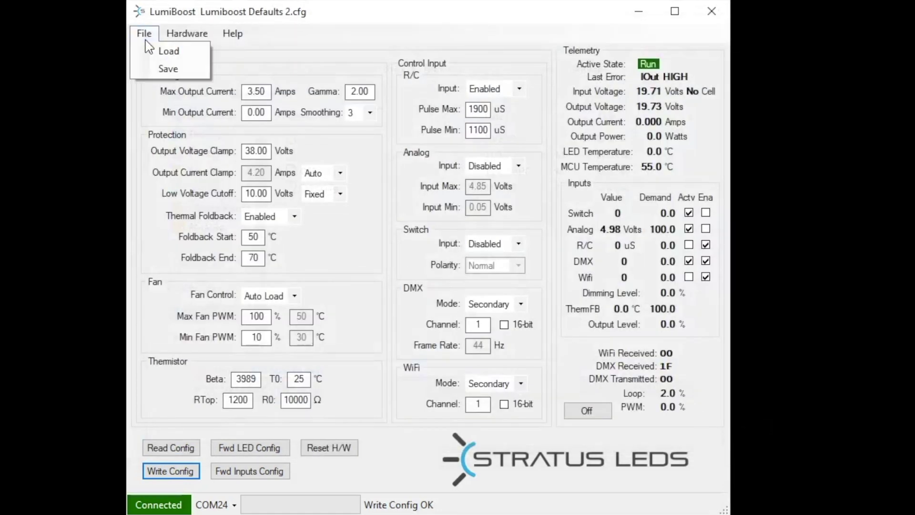
left_click(163, 56)
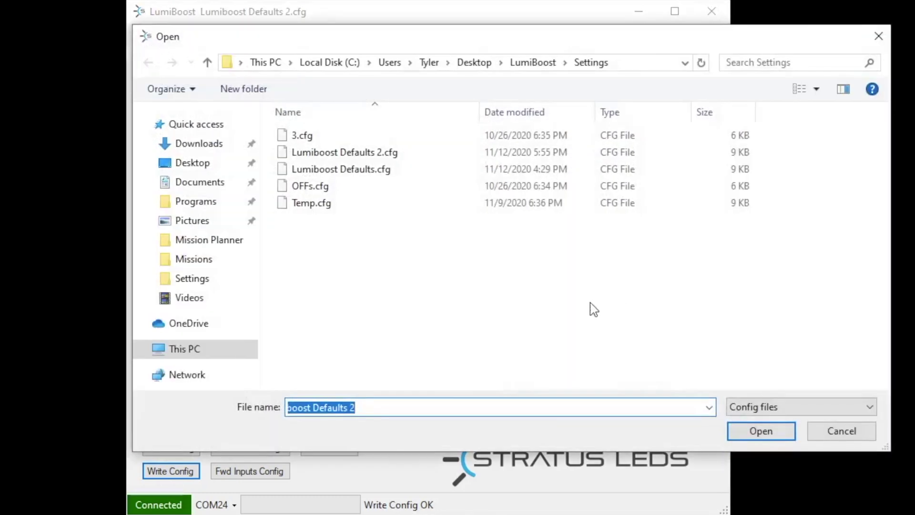
left_click(345, 154)
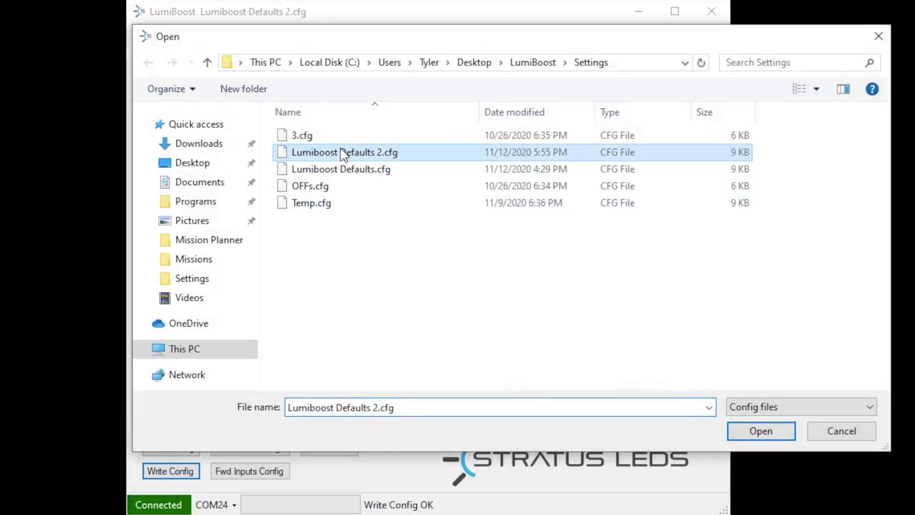
left_click(747, 432)
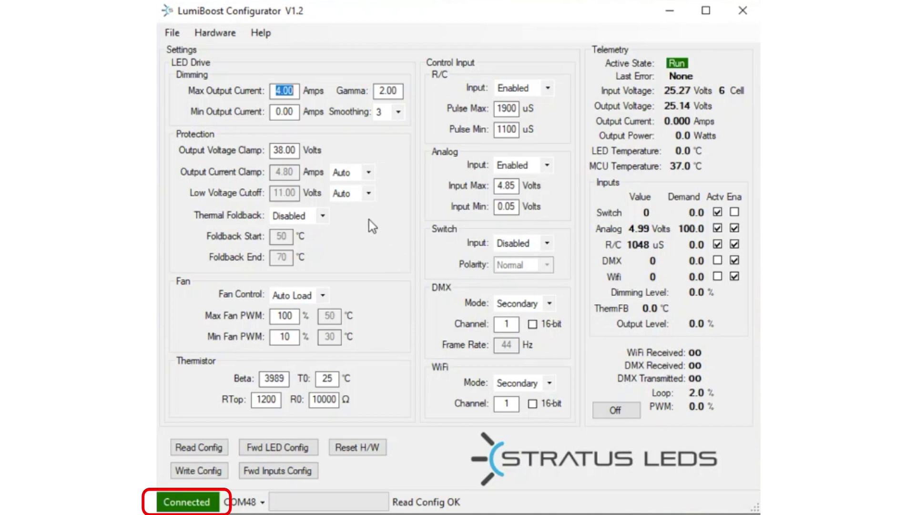
Flash LumiBoost1.2_Standalone.hex onto the board, then read its differing configuration into the window.
left_click(219, 30)
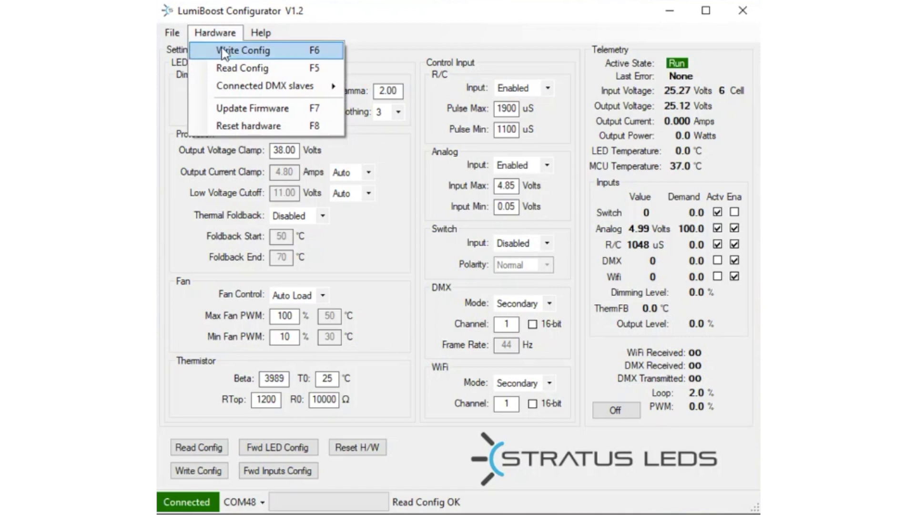
left_click(238, 114)
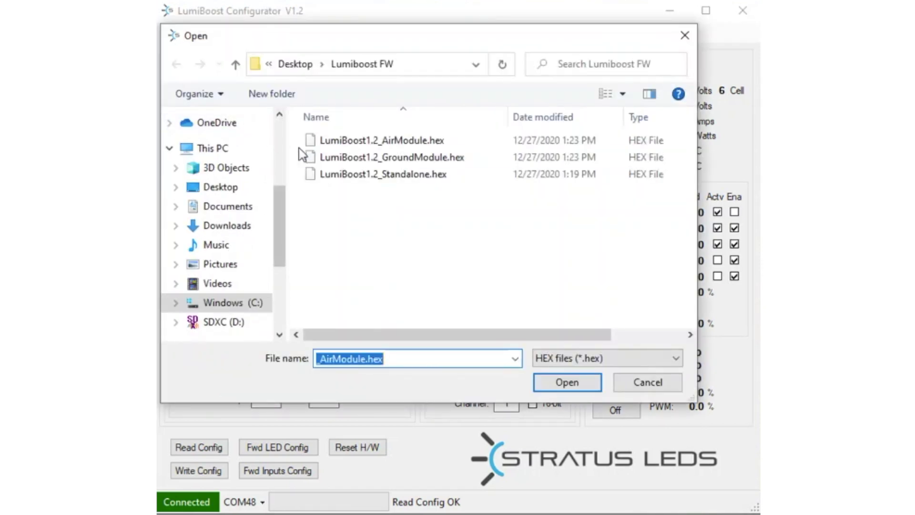
left_click(396, 179)
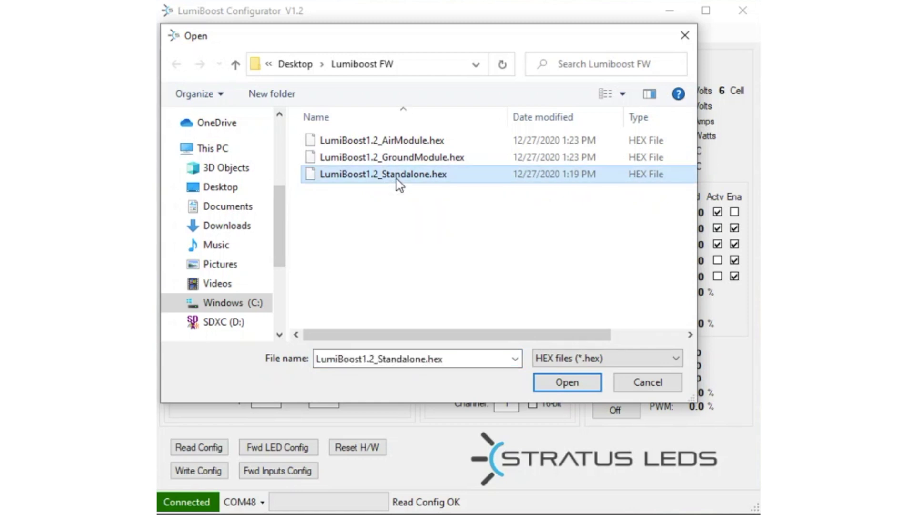
left_click(548, 386)
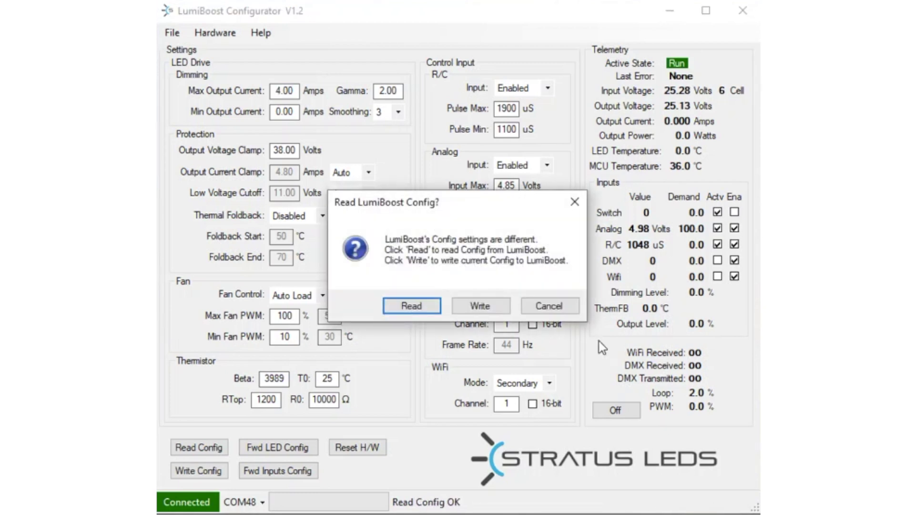
left_click(411, 305)
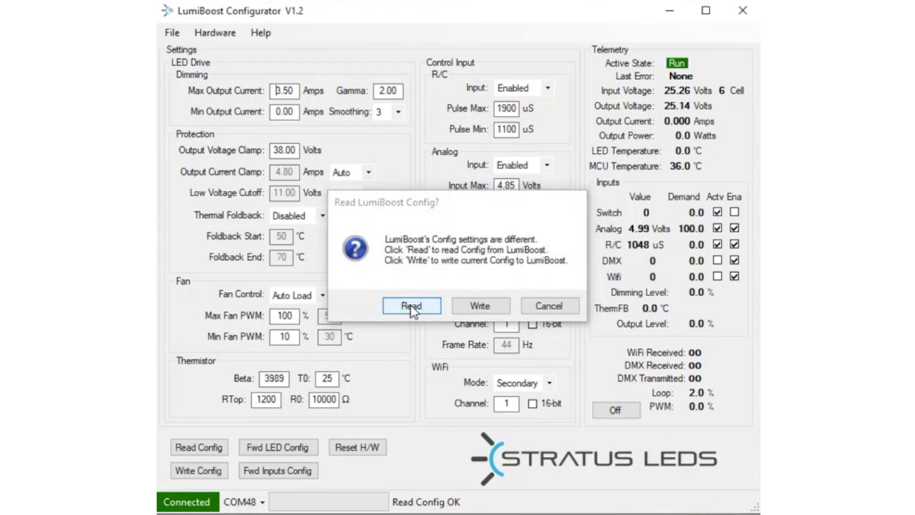